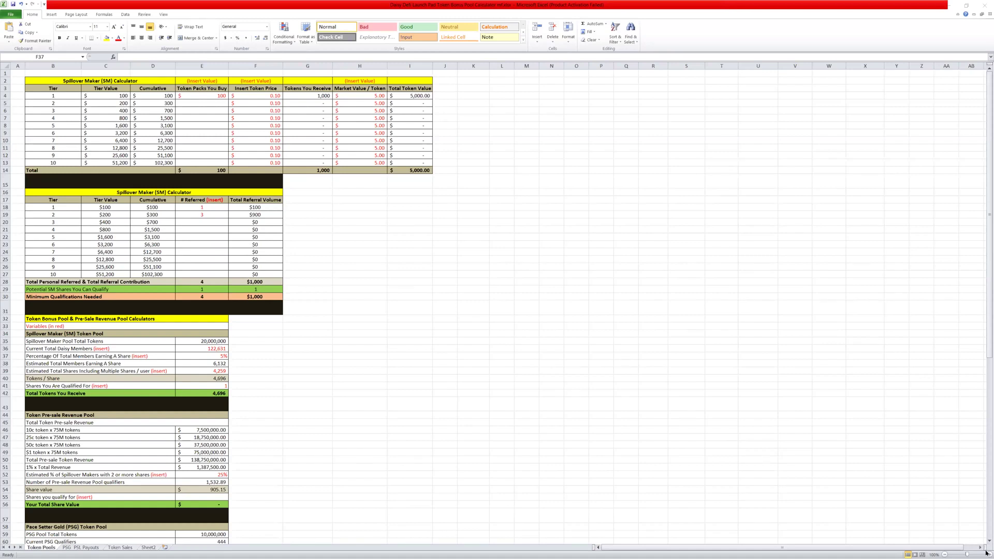
# - Examine the tier 1 row of the upper Spillover Maker calculator, from its tier value across to the total token value
pyautogui.click(988, 554)
pyautogui.click(989, 555)
pyautogui.click(988, 554)
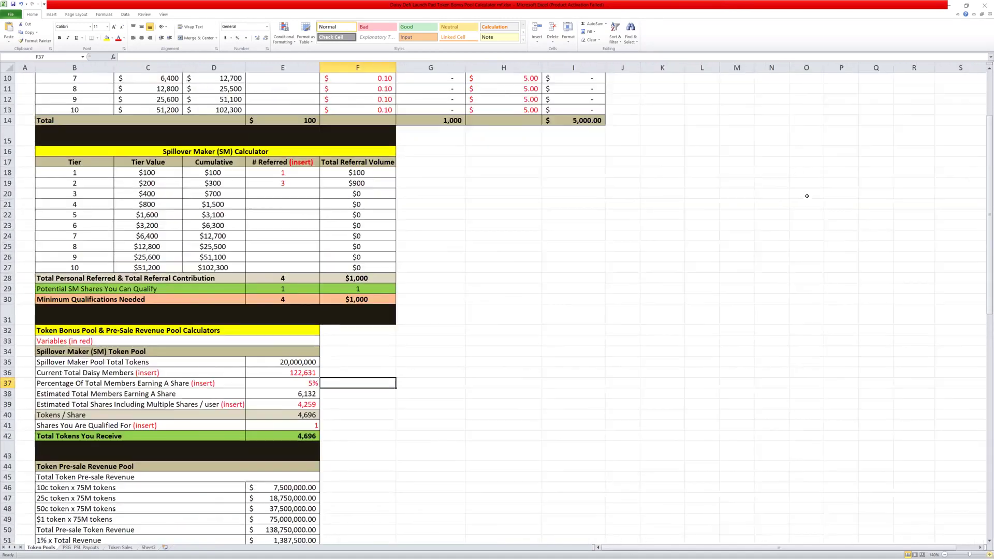
pyautogui.scroll(3, 668, 92)
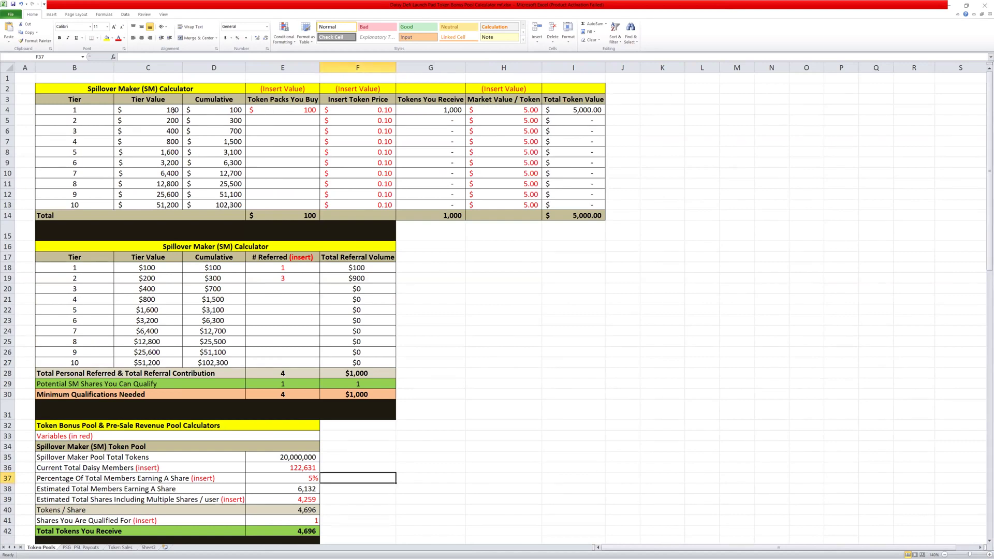
pyautogui.click(173, 110)
pyautogui.click(286, 109)
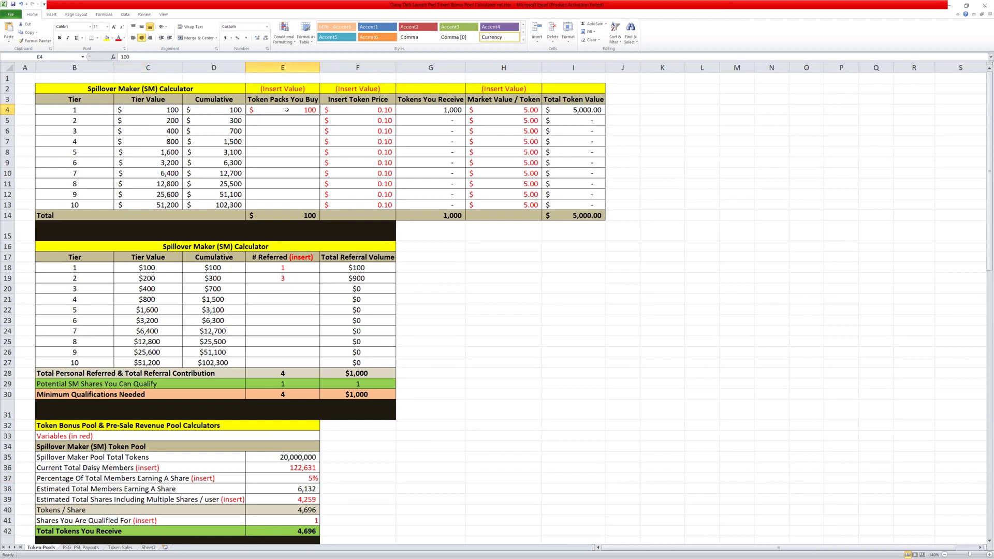
pyautogui.click(352, 110)
pyautogui.click(429, 111)
pyautogui.click(494, 109)
pyautogui.click(569, 110)
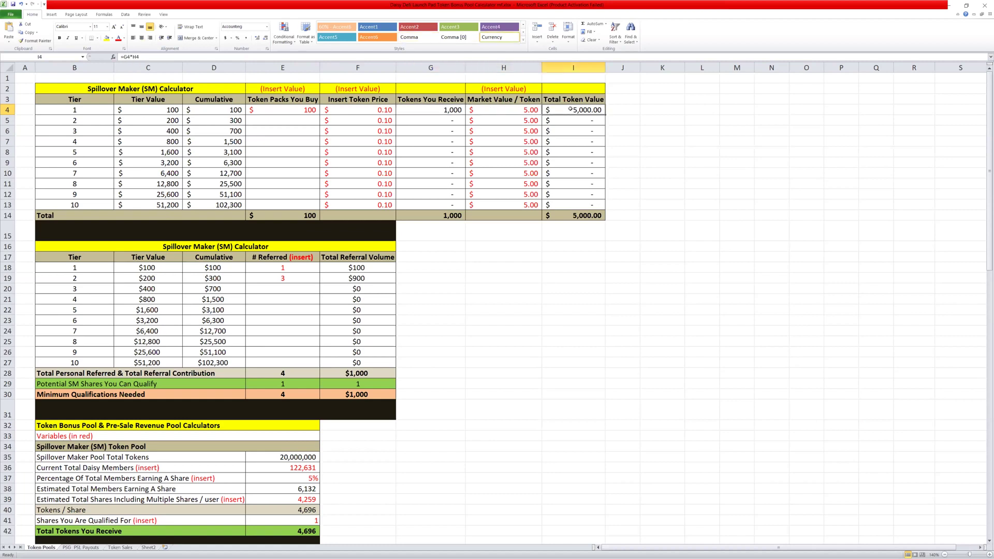
# - Set the tier 1 market value per token to 25, and then replace it with 100
pyautogui.click(533, 109)
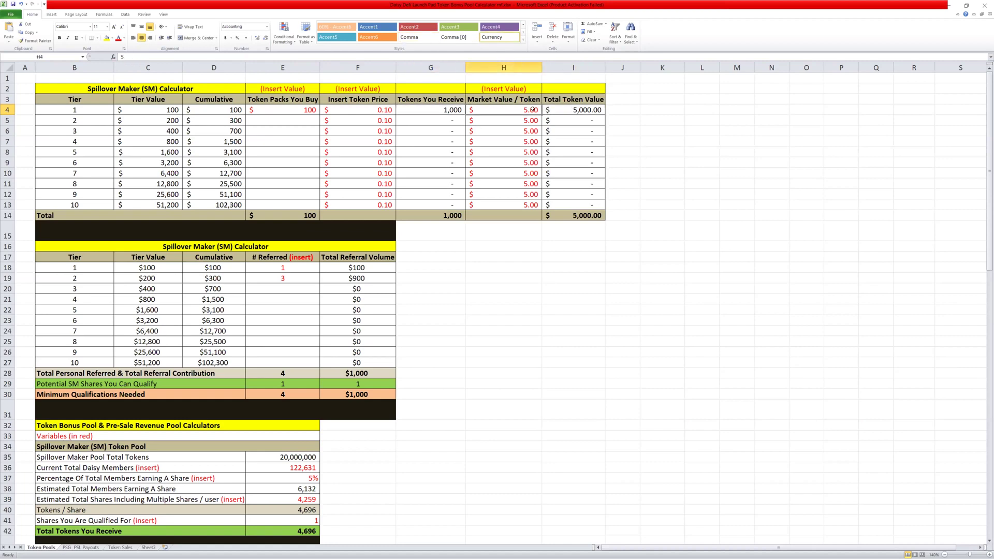
pyautogui.write('25')
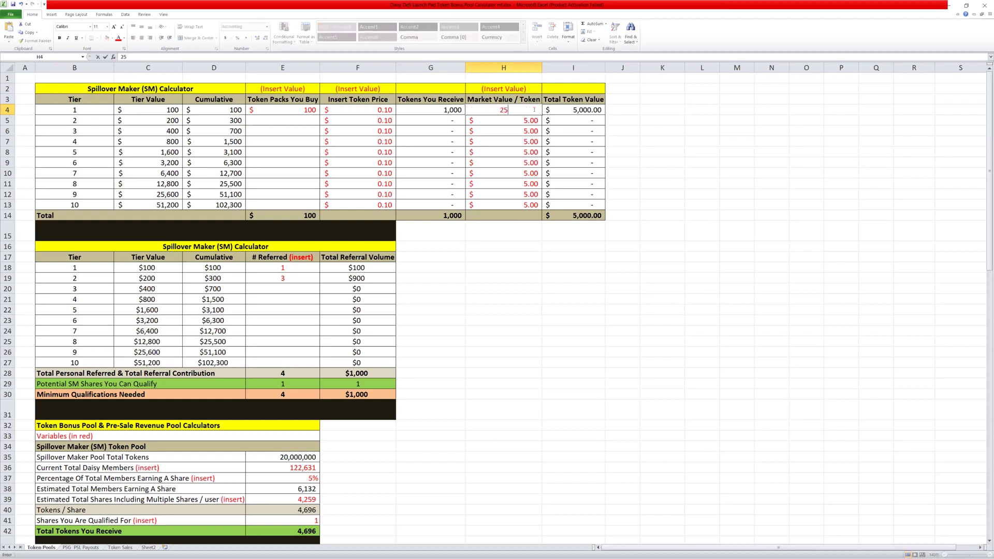
pyautogui.click(678, 165)
pyautogui.click(532, 109)
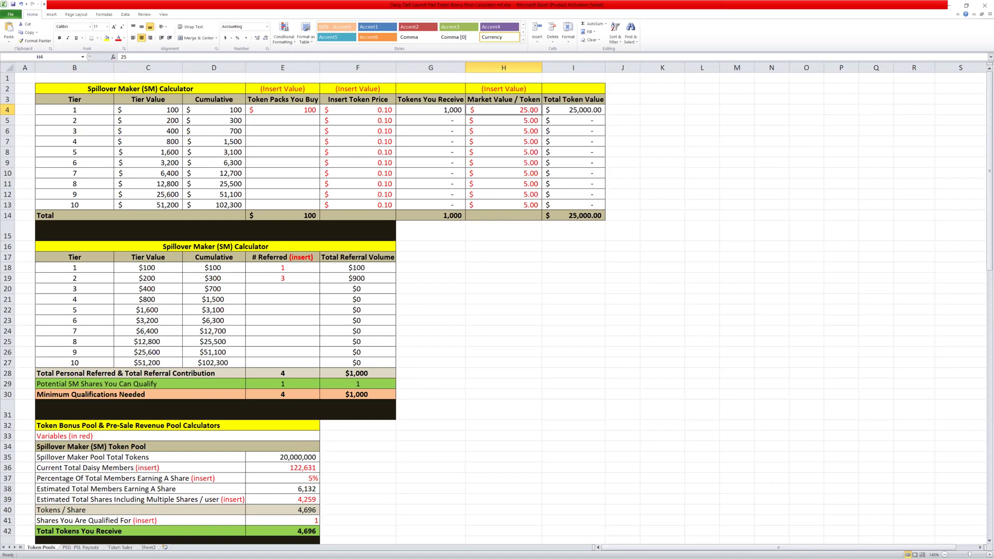
pyautogui.write('100')
pyautogui.click(628, 129)
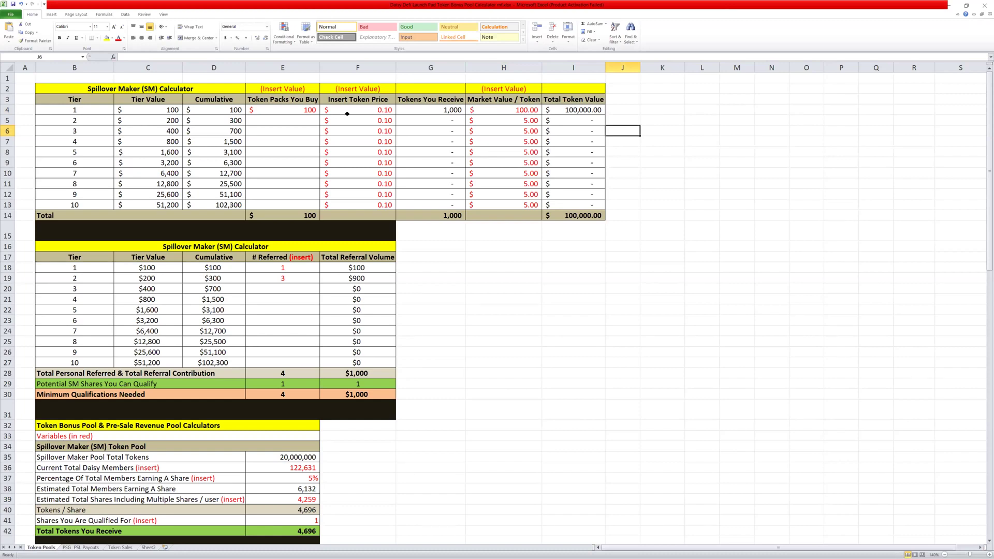
# - Enter token pack purchases of 200 for tier 2, 400 for tier 3 and 800 for tier 4
pyautogui.moveTo(179, 109); pyautogui.dragTo(281, 110)
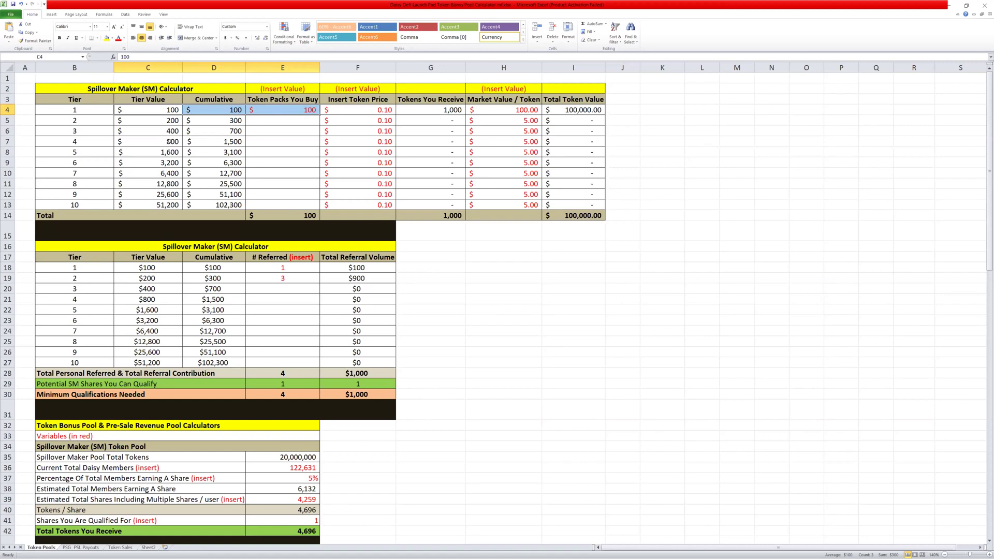
pyautogui.click(219, 141)
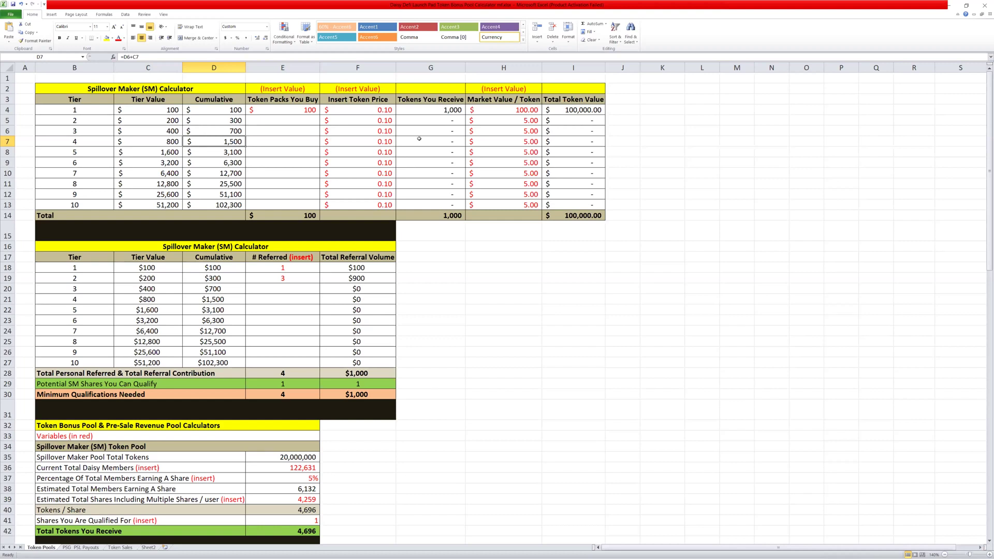
pyautogui.click(300, 119)
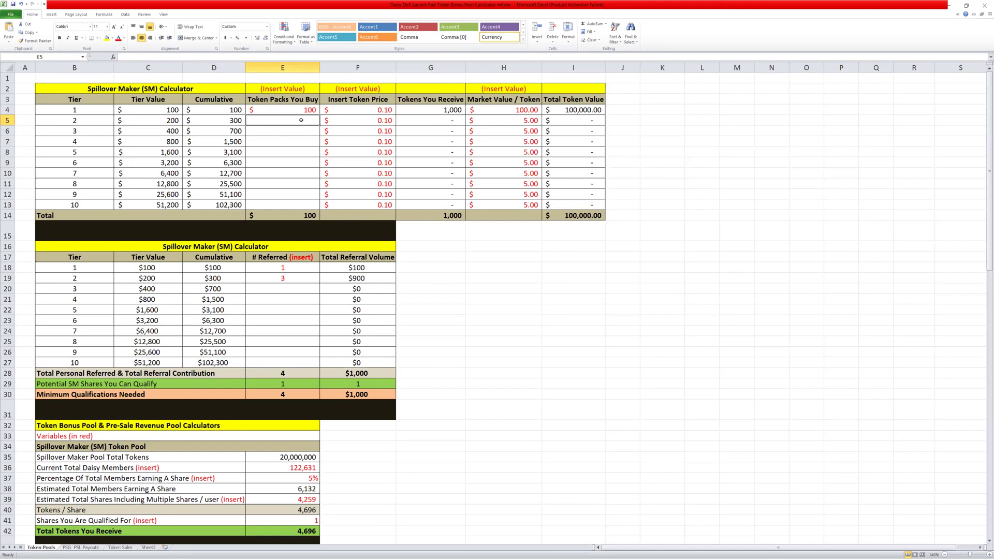
pyautogui.press('pagedown')
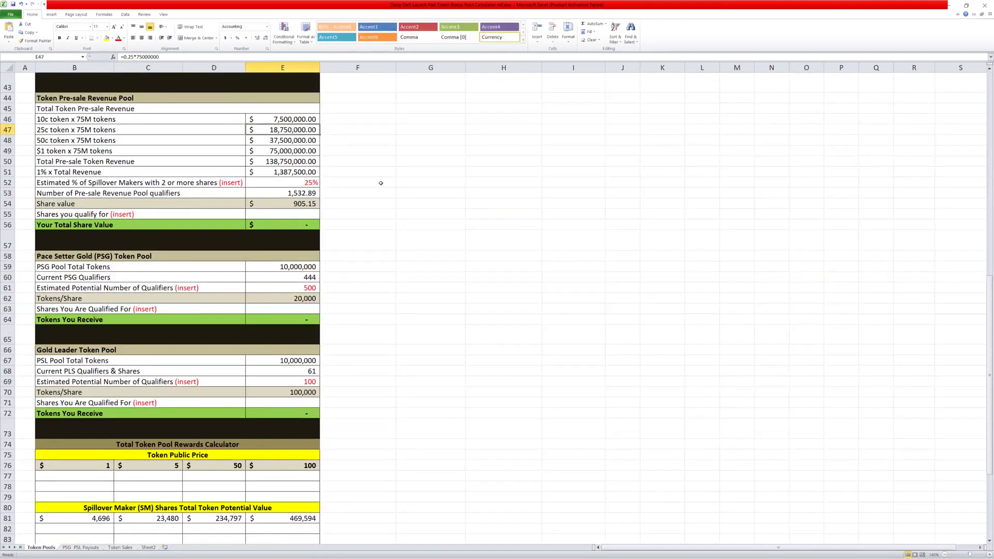
pyautogui.scroll(14, 381, 182)
pyautogui.click(307, 129)
pyautogui.write('400')
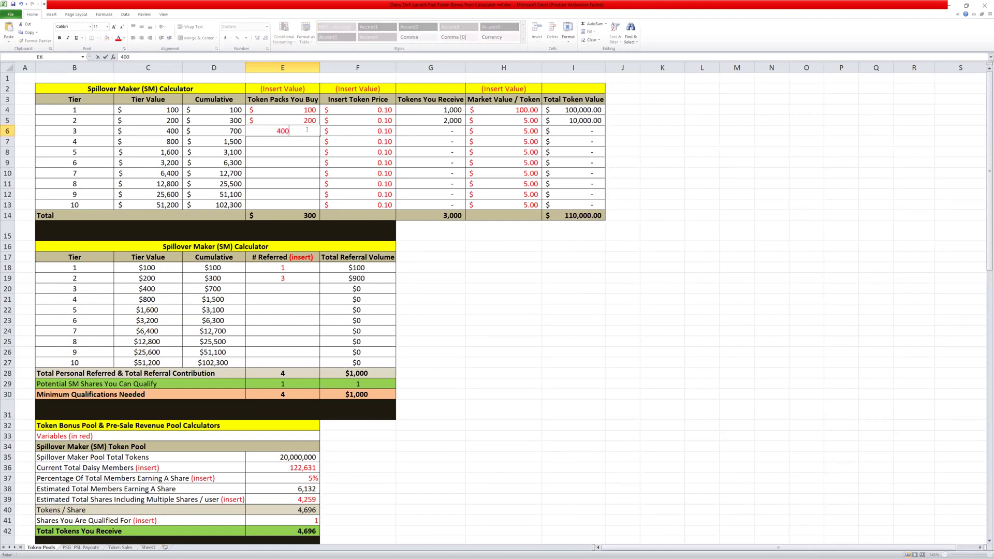
pyautogui.click(306, 141)
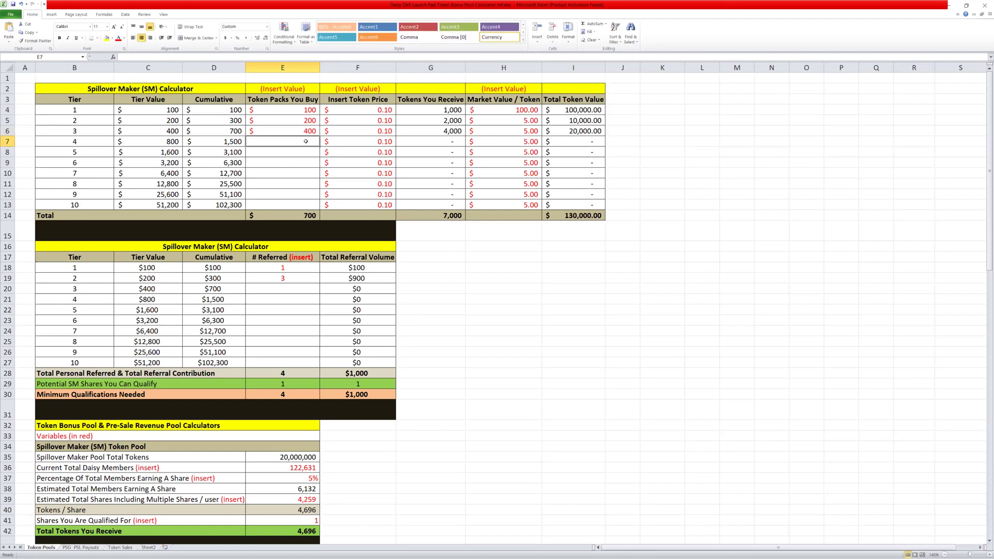
pyautogui.write('800')
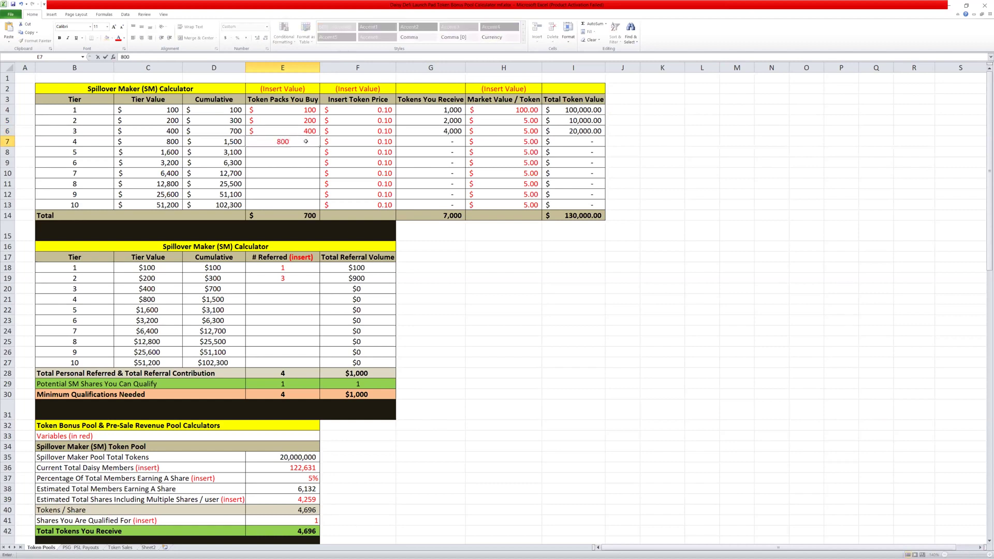
pyautogui.press('Return')
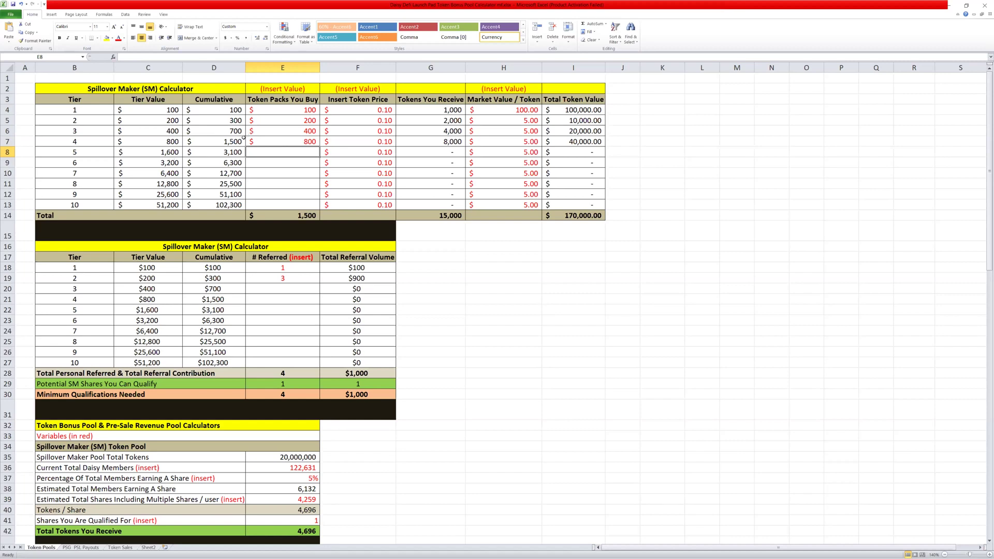
# - Copy the tier 1 market value per token to tiers 2 through 4
pyautogui.click(528, 109)
pyautogui.hotkey('ctrl', 'c')
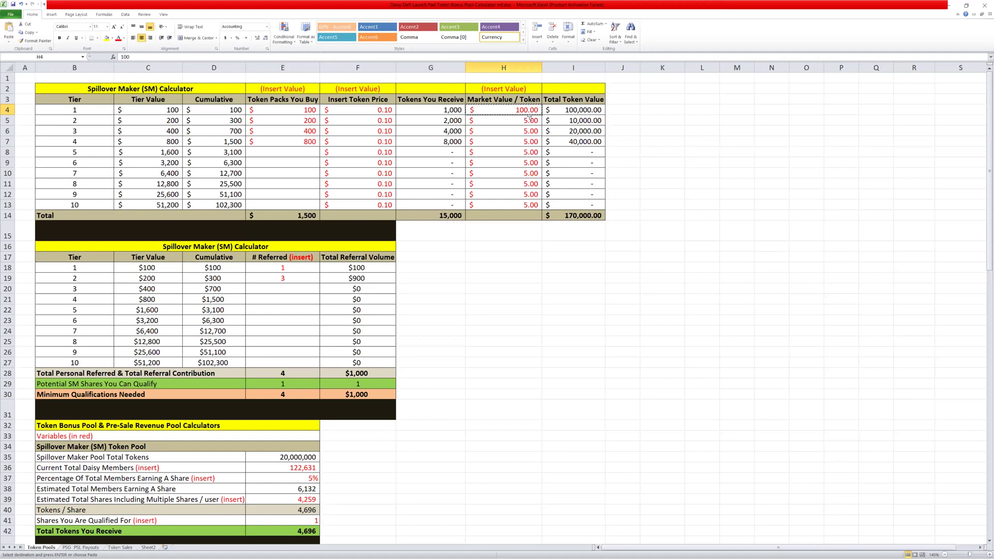
pyautogui.moveTo(528, 119); pyautogui.dragTo(528, 142)
pyautogui.hotkey('ctrl', 'v')
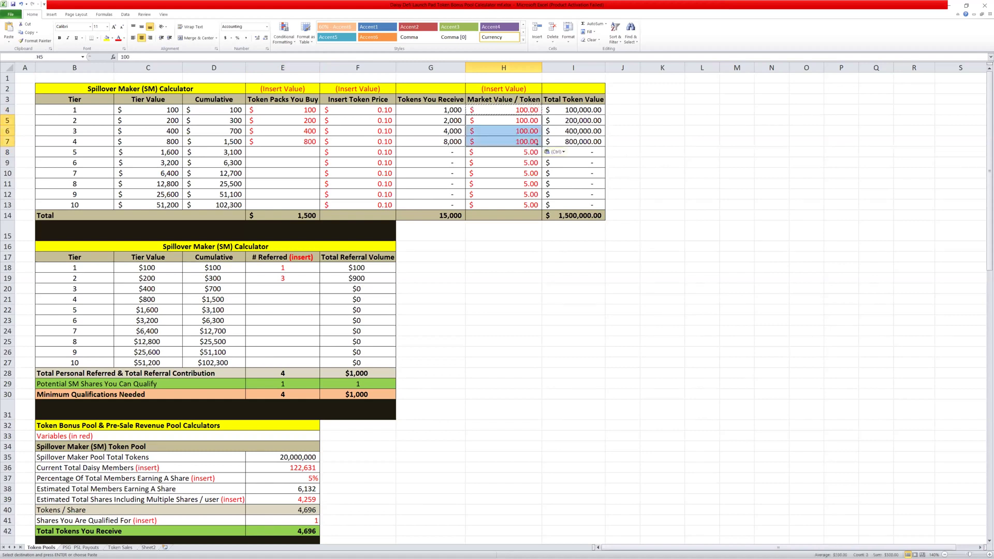
pyautogui.click(633, 154)
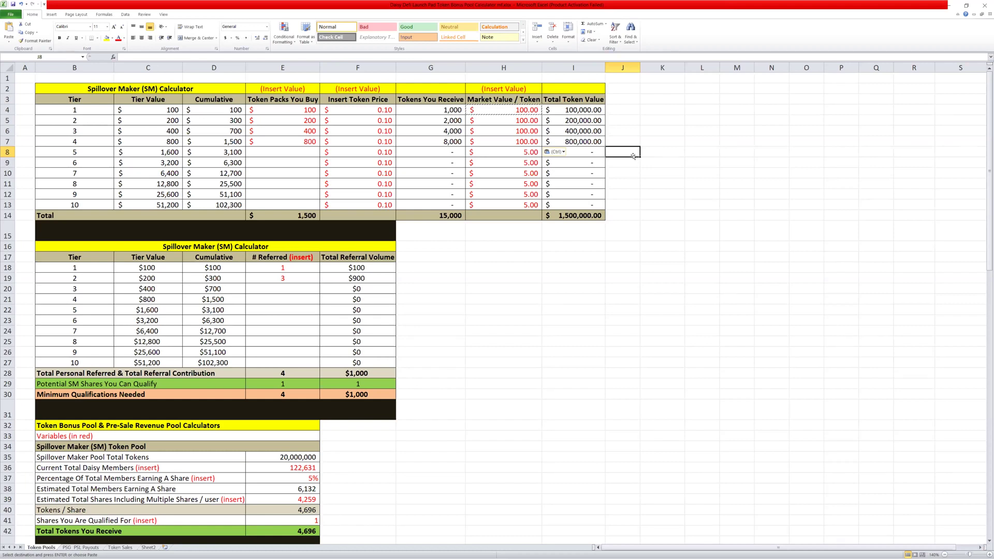
# - Set the tier 1 market value per token to 5 and copy it to tiers 2 through 4
pyautogui.click(514, 110)
pyautogui.write('5')
pyautogui.press('Return')
pyautogui.click(513, 110)
pyautogui.hotkey('ctrl', 'c')
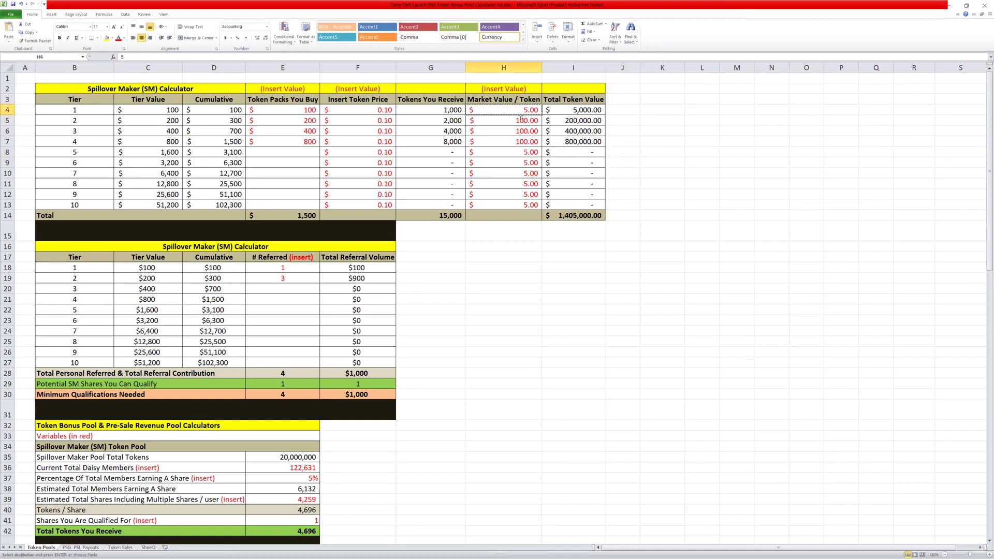
pyautogui.moveTo(519, 120); pyautogui.dragTo(523, 141)
pyautogui.hotkey('ctrl', 'v')
pyautogui.click(736, 183)
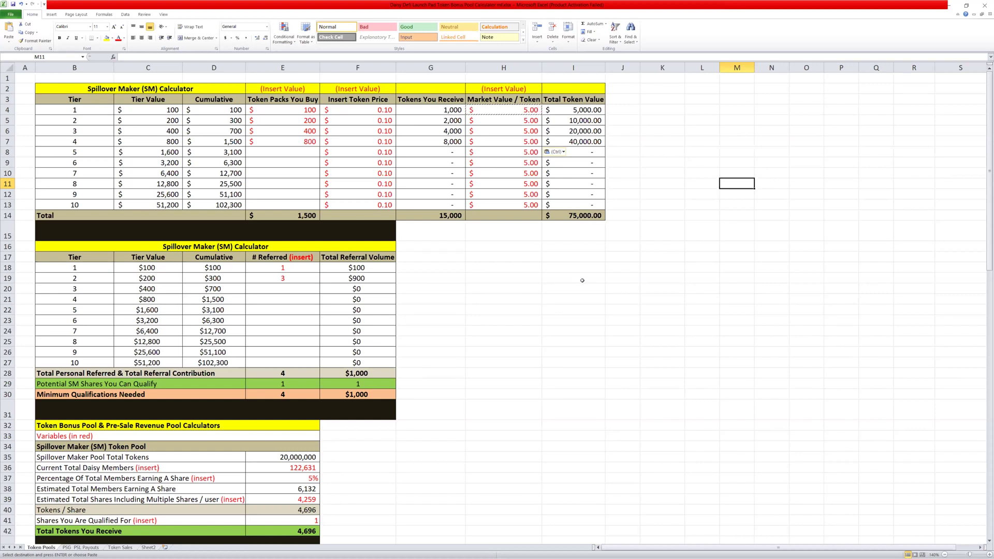
# - Set the tier 1 market value per token to 50 and copy it to tiers 2 through 4
pyautogui.click(523, 110)
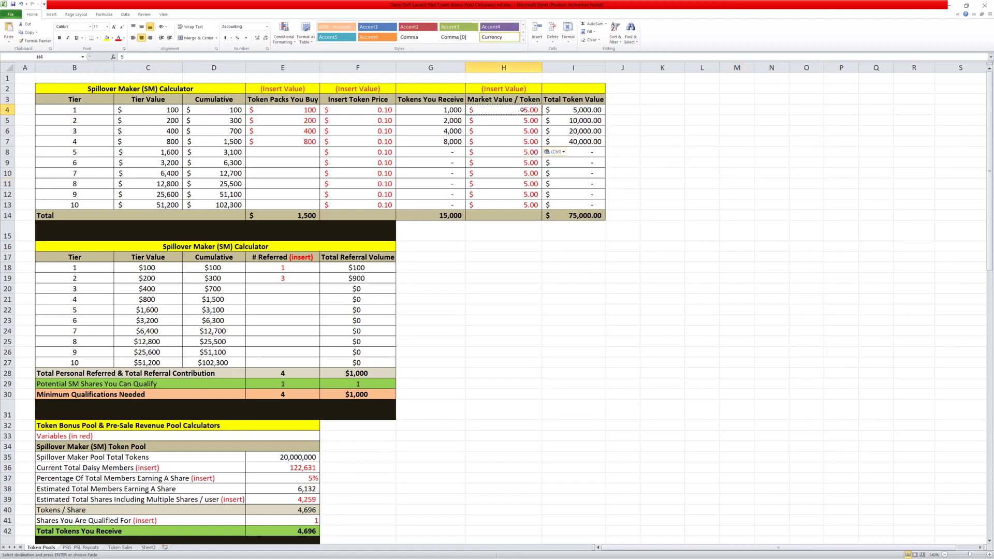
pyautogui.write('50')
pyautogui.press('Return')
pyautogui.click(523, 109)
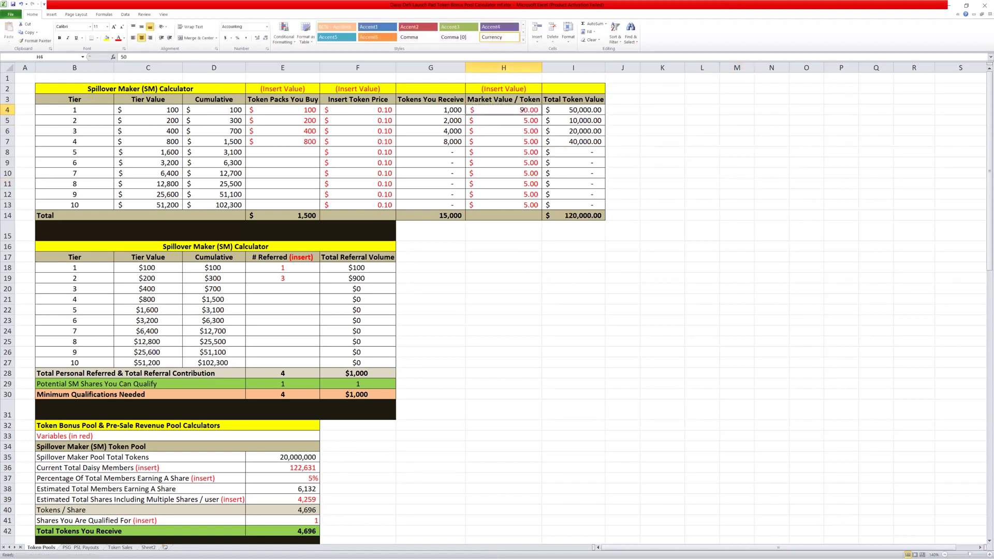
pyautogui.hotkey('ctrl', 'c')
pyautogui.moveTo(522, 120); pyautogui.dragTo(523, 139)
pyautogui.hotkey('ctrl', 'v')
pyautogui.click(662, 231)
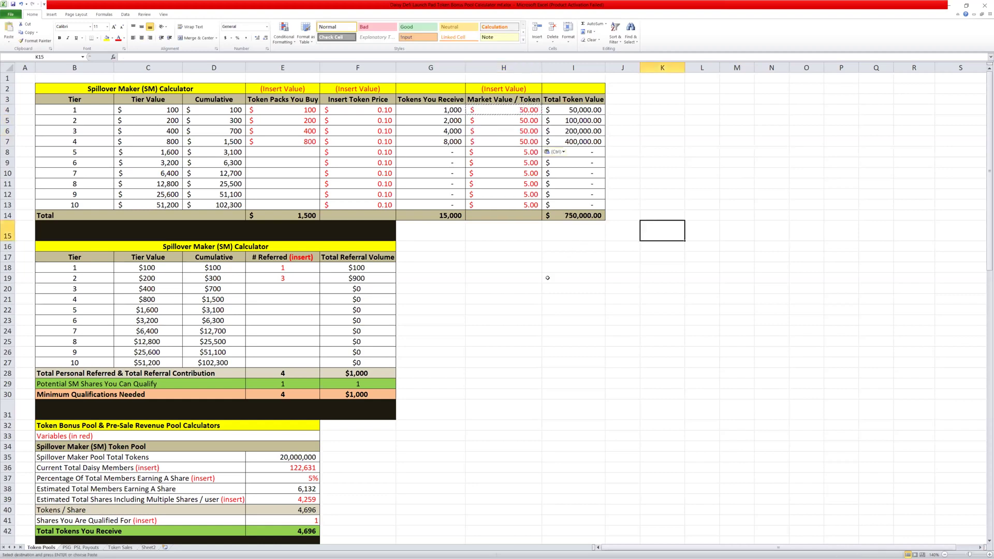
# - Review the referral counts for tiers 1 and 2, the minimum qualifications, and the Spillover Maker pool's total tokens and current members
pyautogui.click(445, 320)
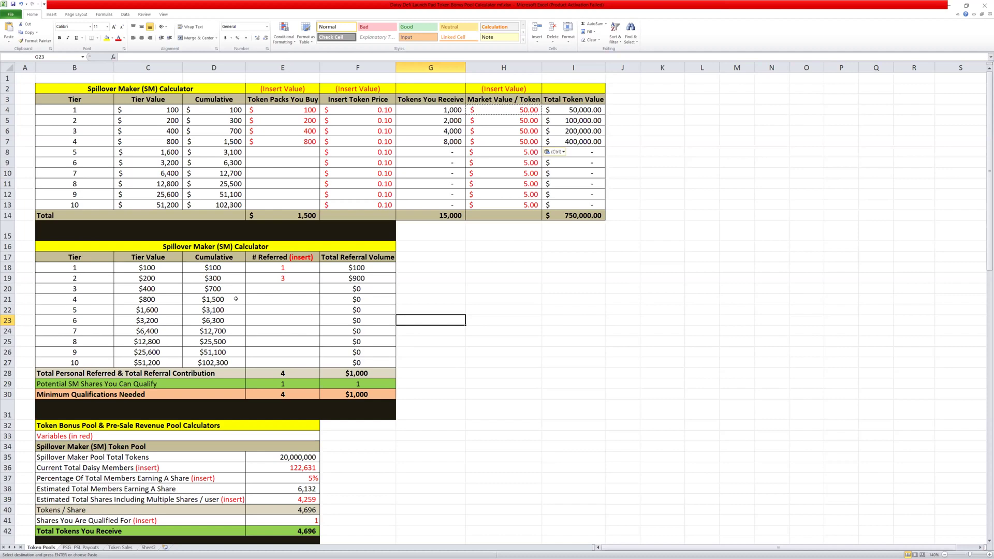
pyautogui.click(288, 268)
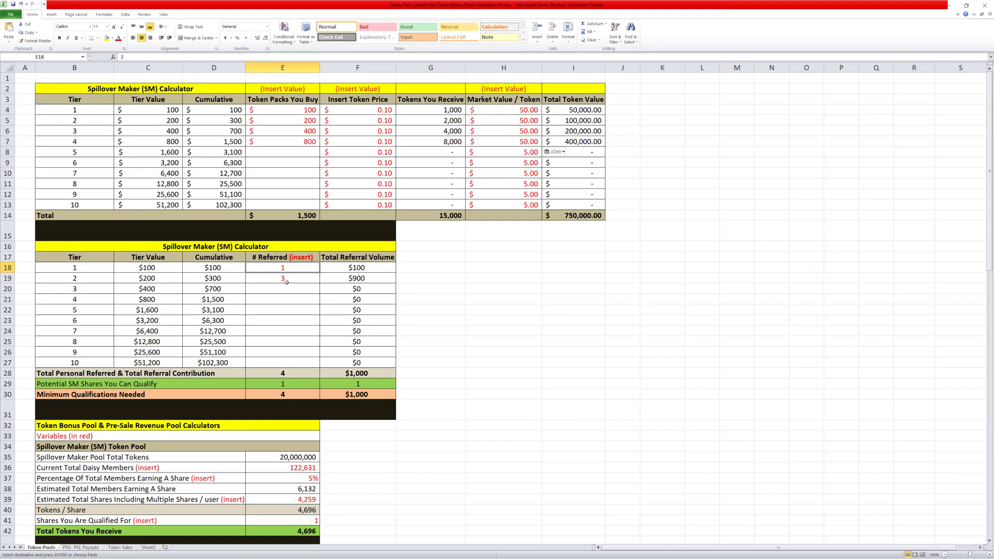
pyautogui.click(288, 280)
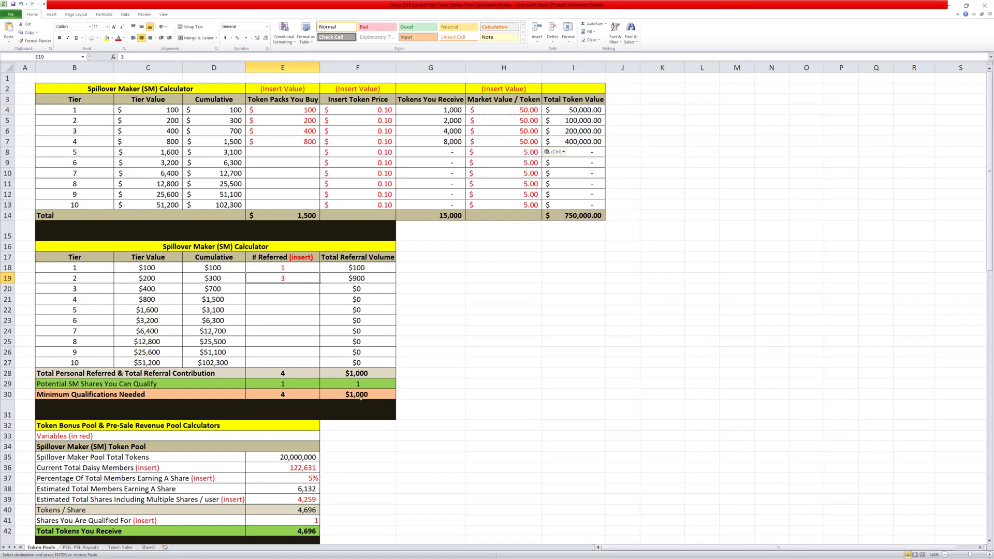
pyautogui.click(297, 392)
pyautogui.scroll(-3, 295, 386)
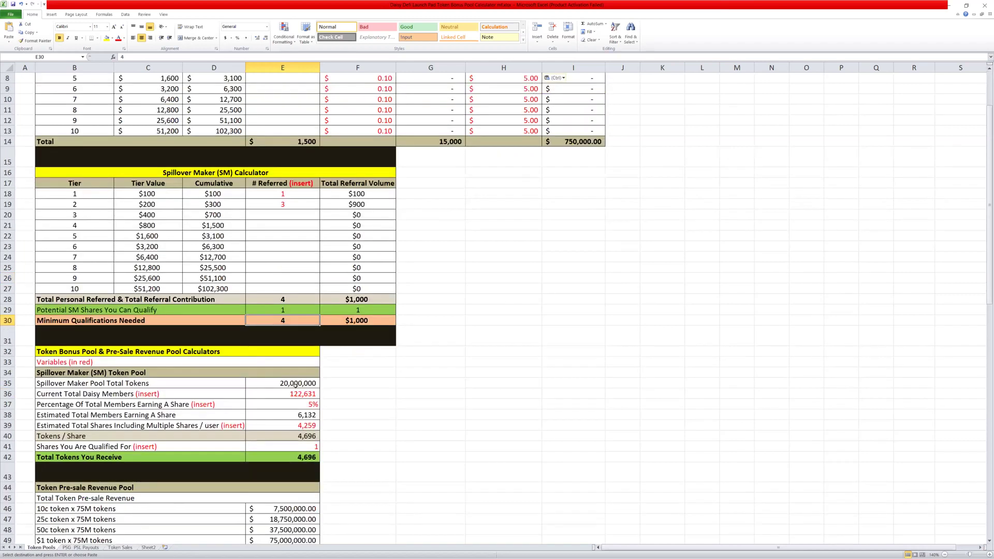
pyautogui.scroll(-3, 295, 335)
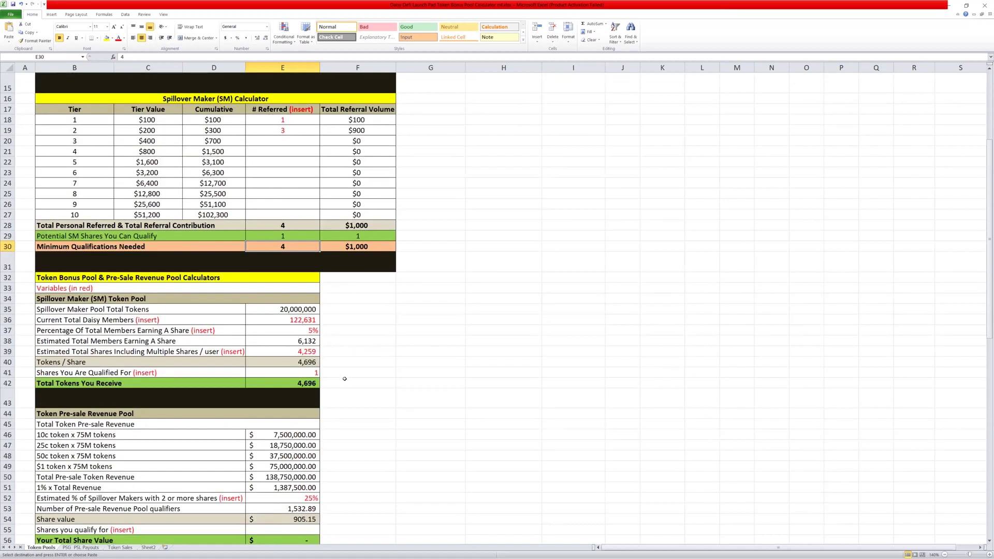
pyautogui.click(291, 308)
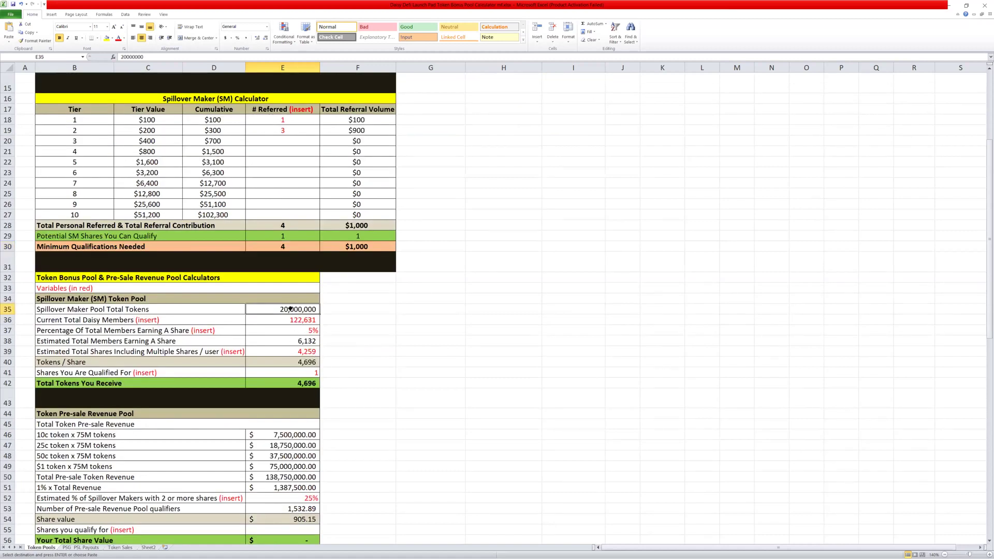
pyautogui.click(293, 321)
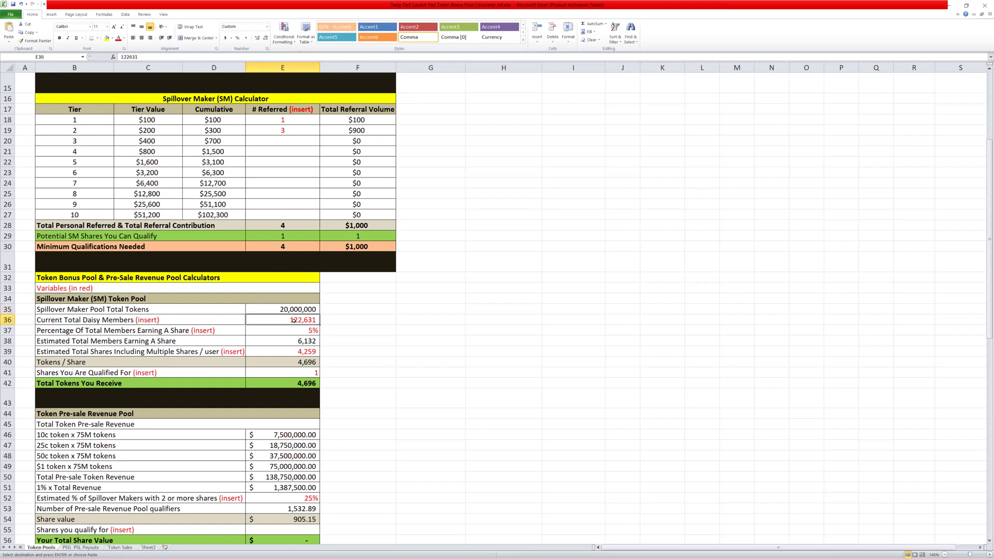
# - Set the estimated total shares including multiple shares per user to 4000 in the Spillover Maker token pool
pyautogui.click(309, 351)
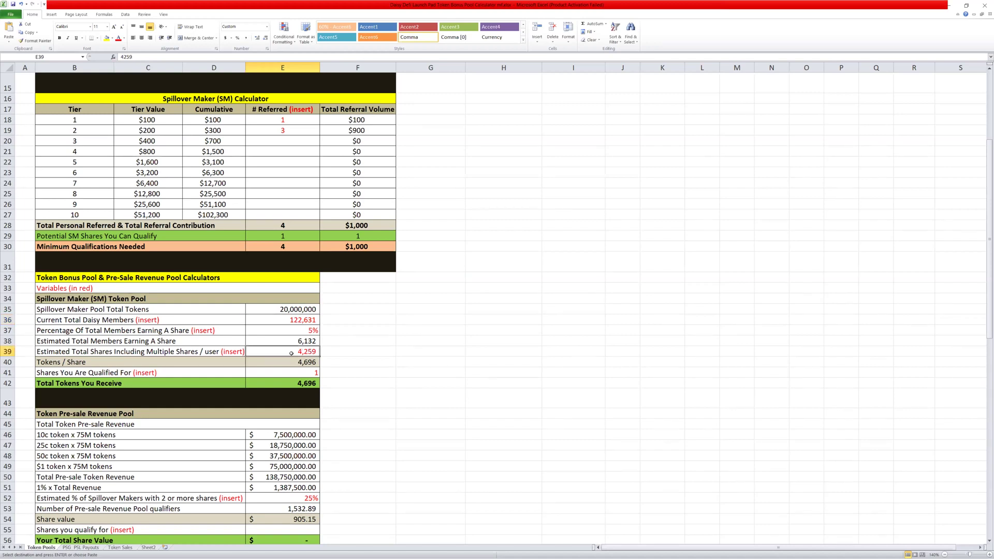
pyautogui.write('4')
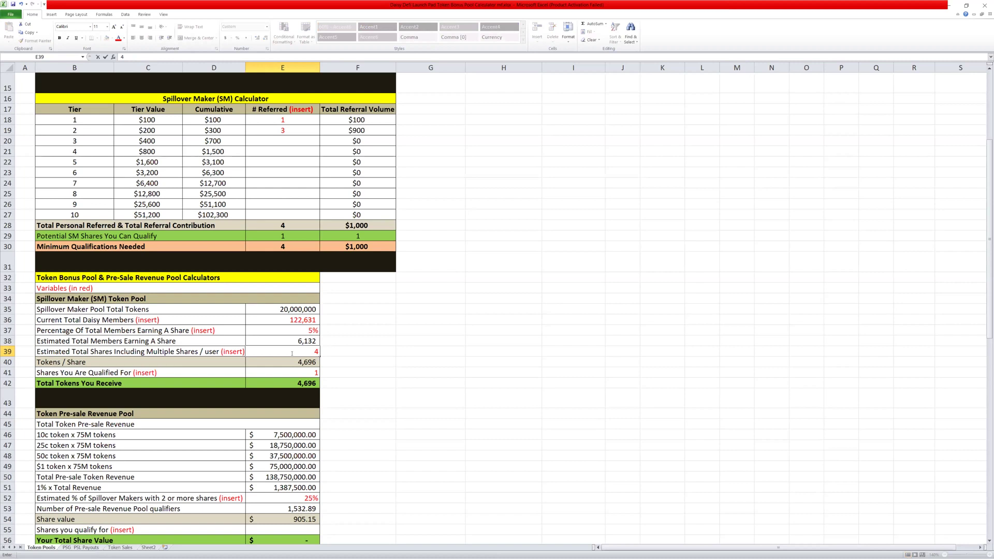
pyautogui.write('000')
pyautogui.press('Return')
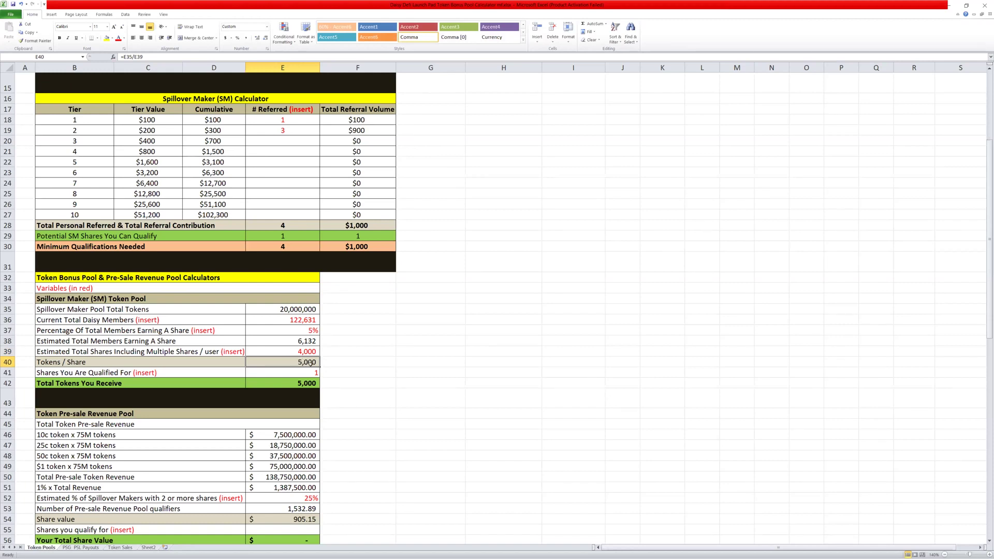
# - Set the Spillover Maker pool's estimated total shares to 5000 and check the total tokens received
pyautogui.click(313, 352)
pyautogui.write('5')
pyautogui.press('Return')
pyautogui.click(309, 382)
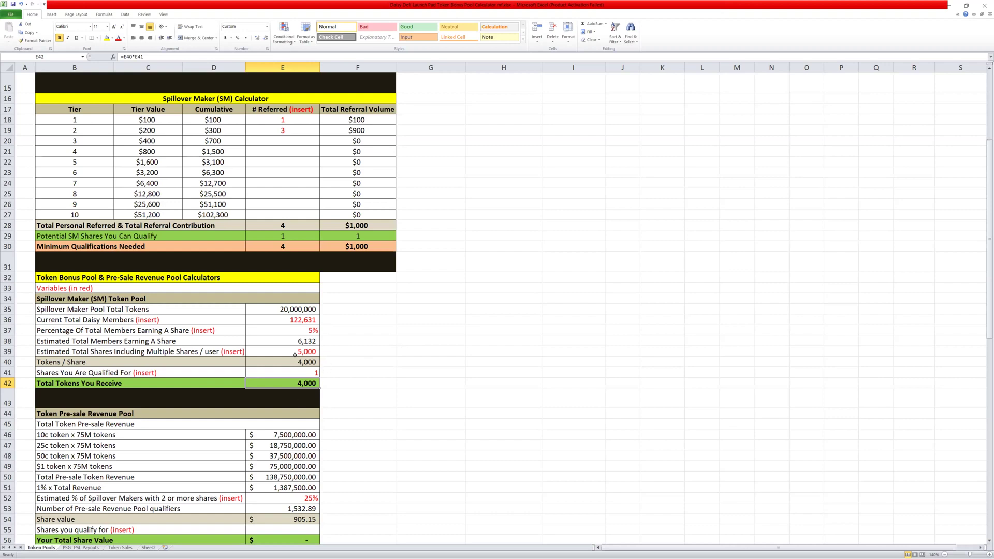
# - Review the Total Token Pool Rewards Calculator and the total token value from all bonus pool shares at each public price
pyautogui.scroll(-16, 295, 356)
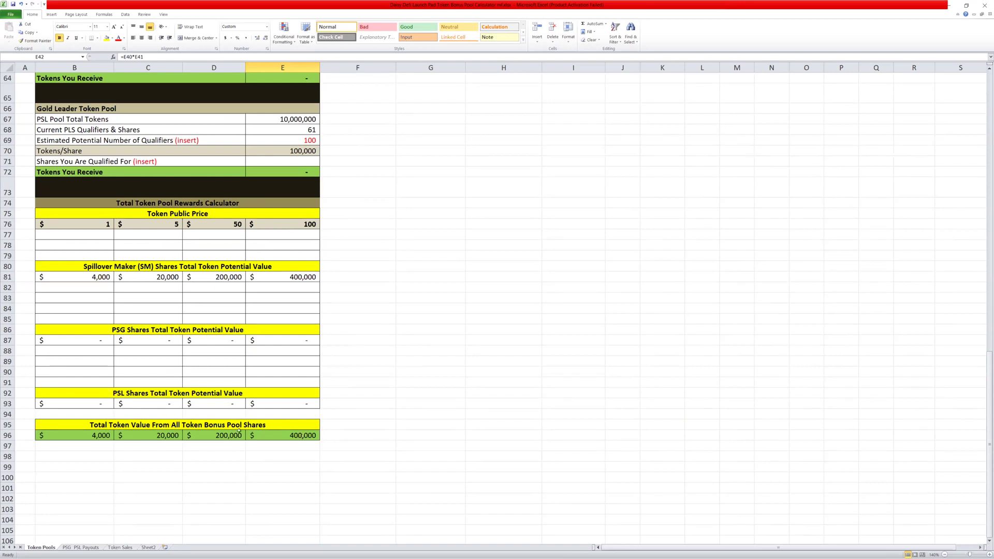
pyautogui.click(155, 435)
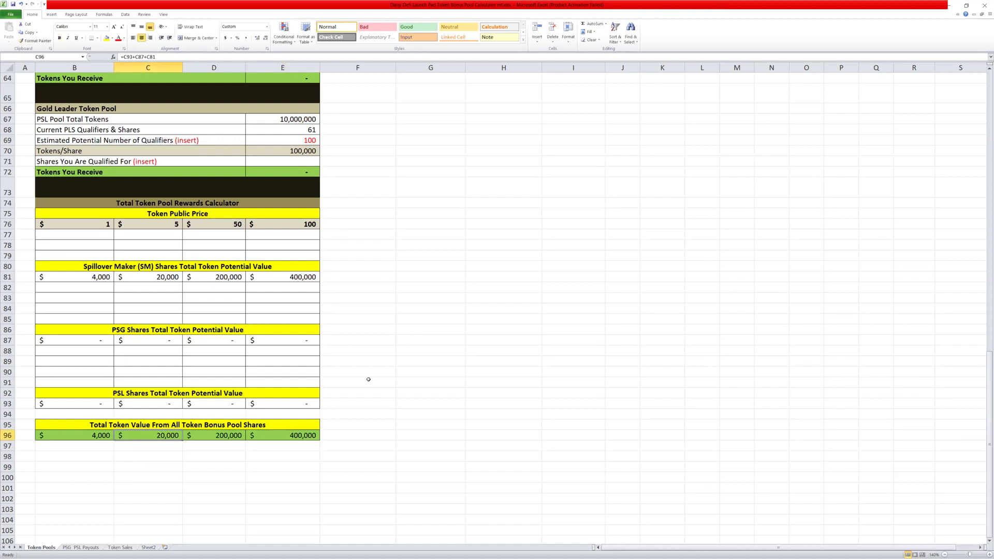
pyautogui.scroll(20, 368, 379)
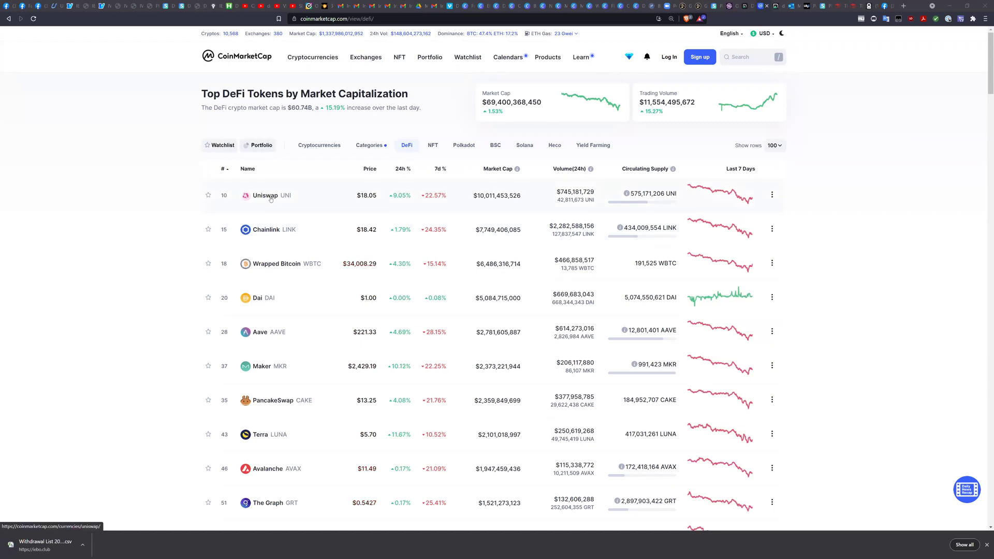
# - Open Uniswap's page from CoinMarketCap's top DeFi tokens list and examine its USD price chart from launch onward
pyautogui.click(270, 199)
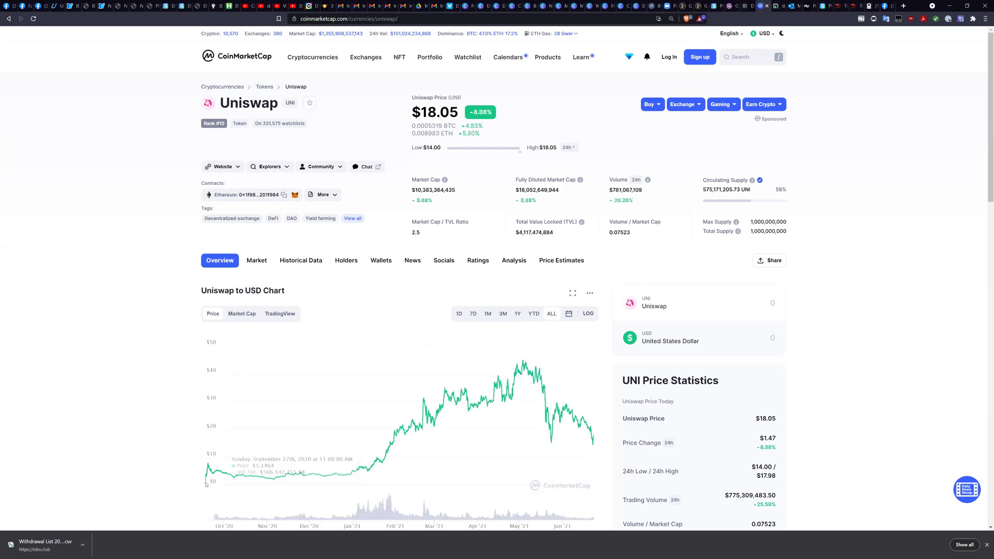
pyautogui.scroll(-3, 206, 483)
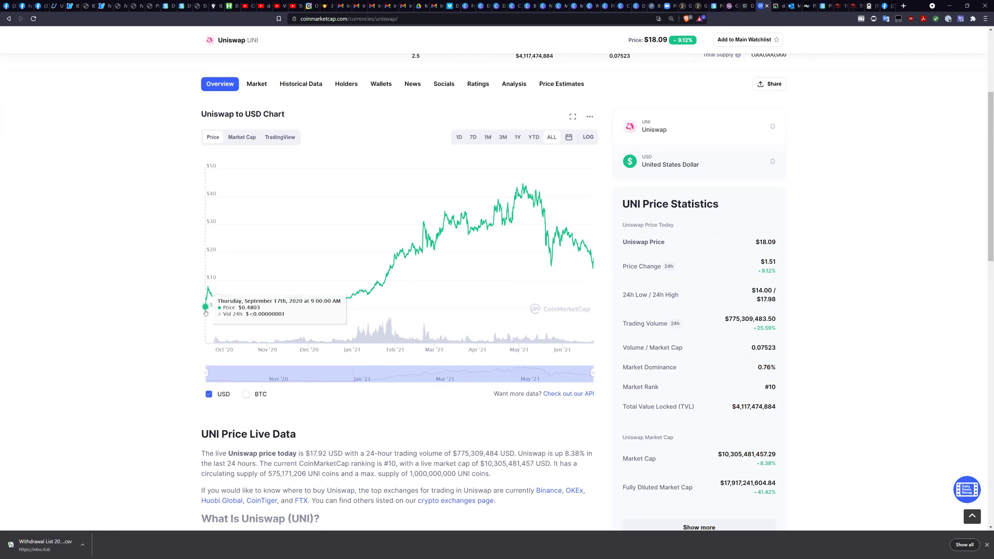
pyautogui.scroll(3, 205, 313)
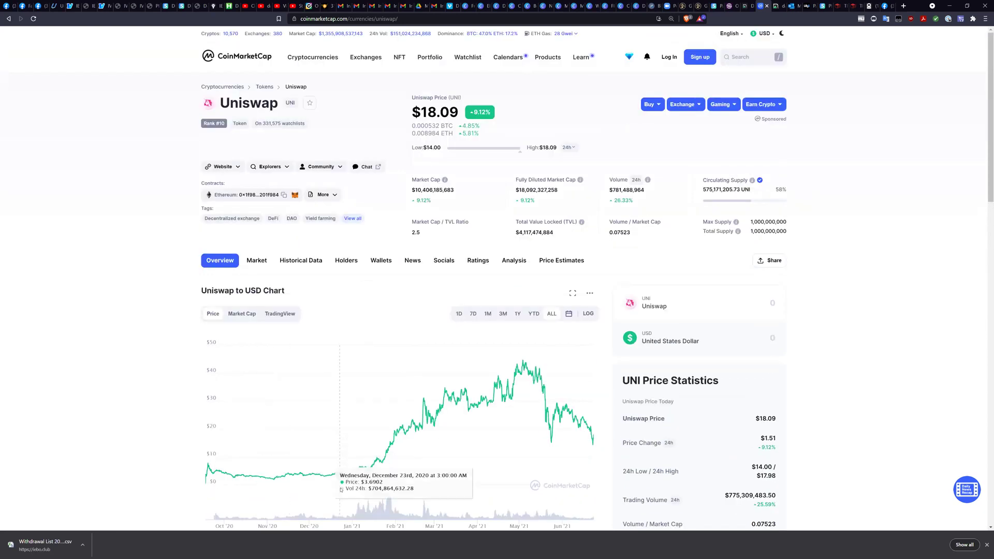